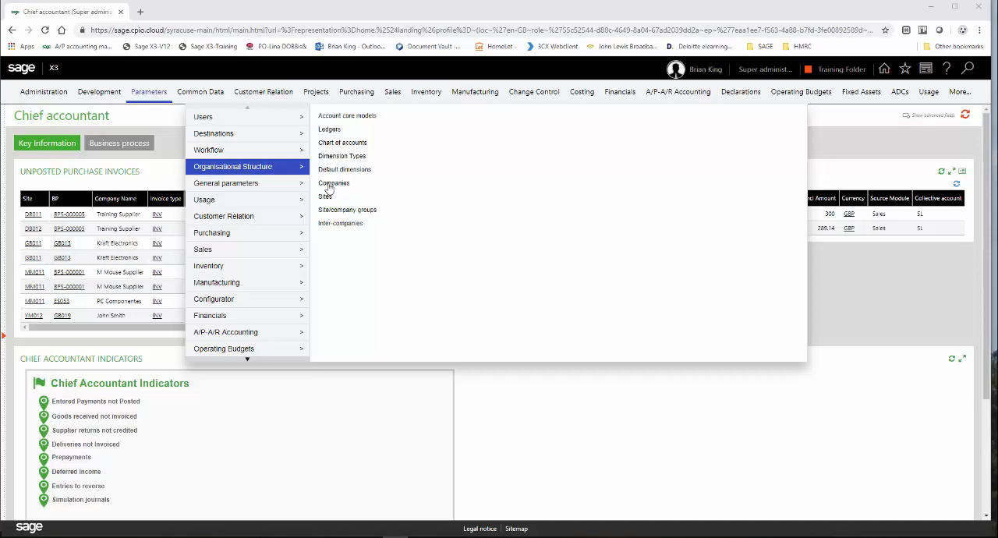
Open the Companies setup in the organisational structure parameters.
click(329, 184)
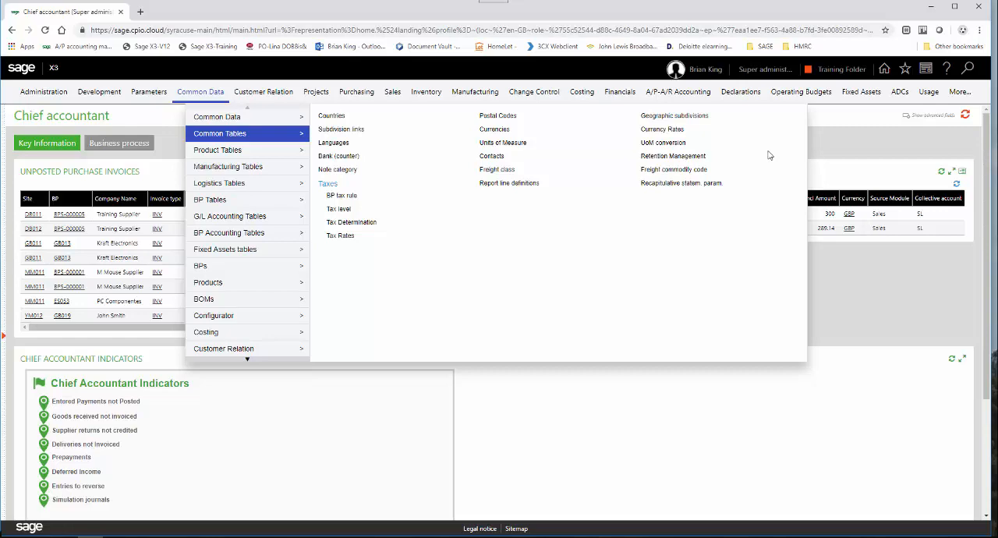
Review the detail lines of the UK declaration DCLVATBRI in the VAT boxes setup, and close the page.
click(733, 95)
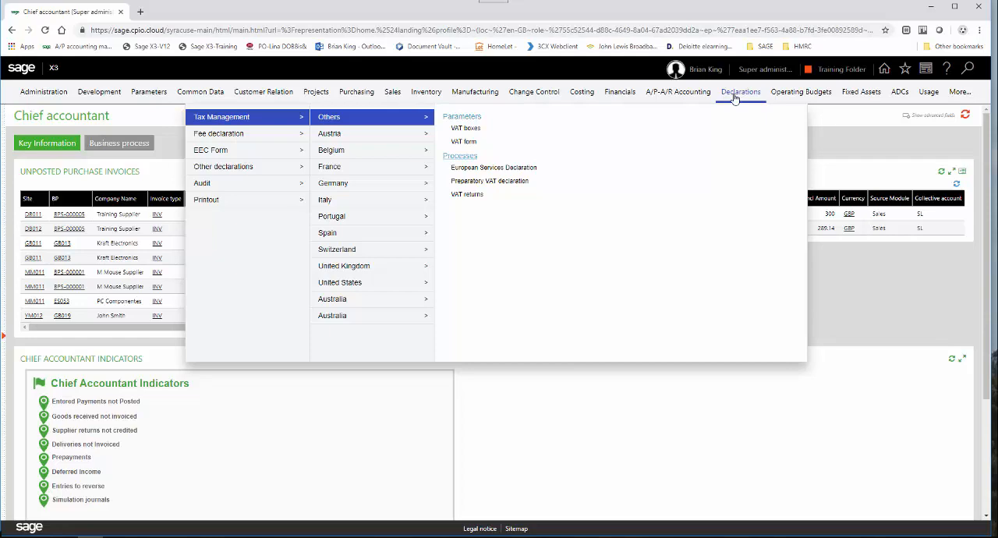
click(472, 129)
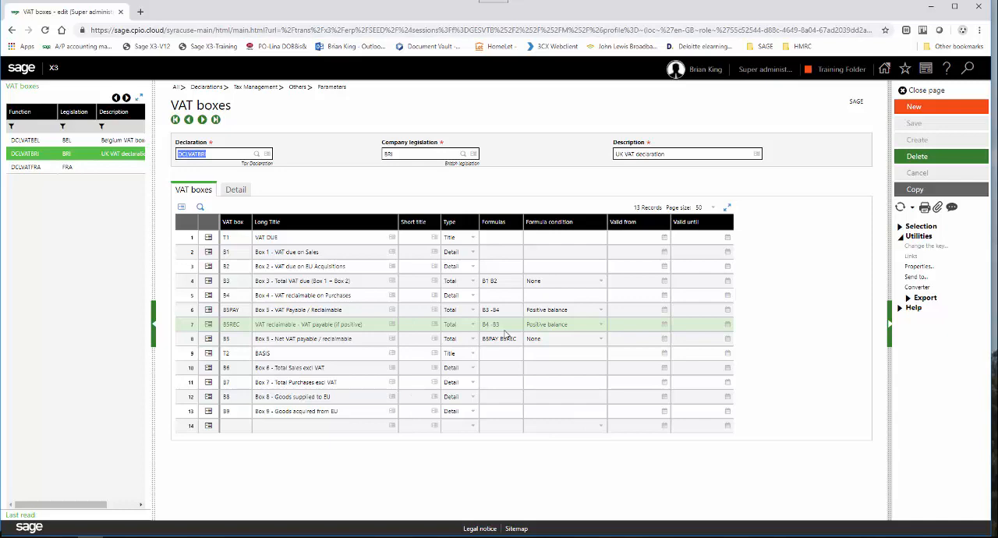
click(237, 189)
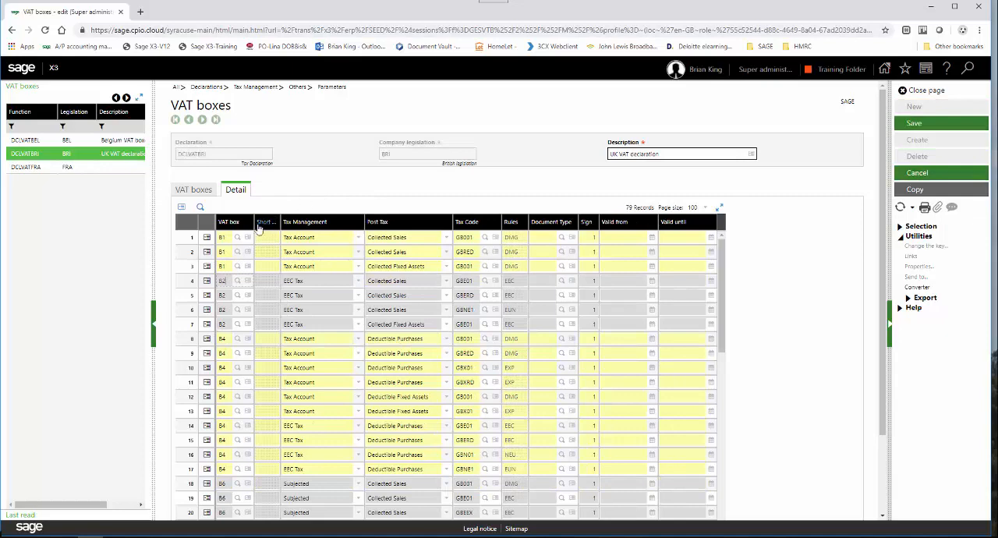
click(223, 238)
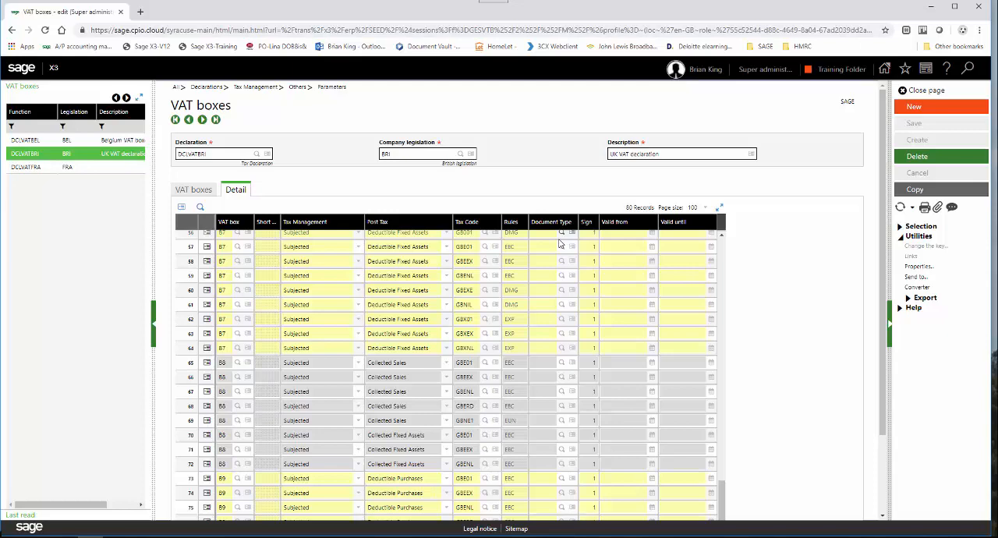
click(560, 245)
click(903, 91)
Open the VAT form setup and view the boxes and formulas of form 2017.
click(726, 92)
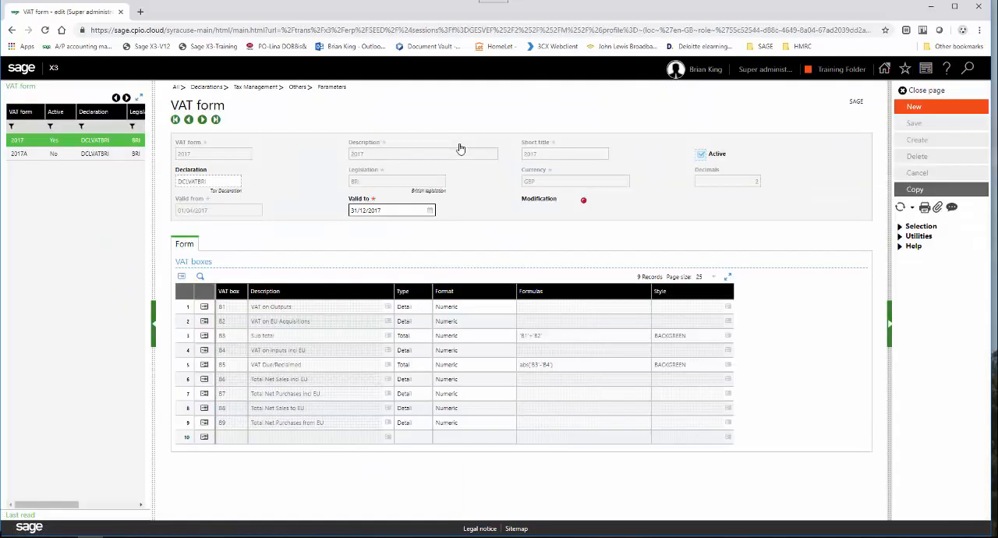
key(ctrl+minus)
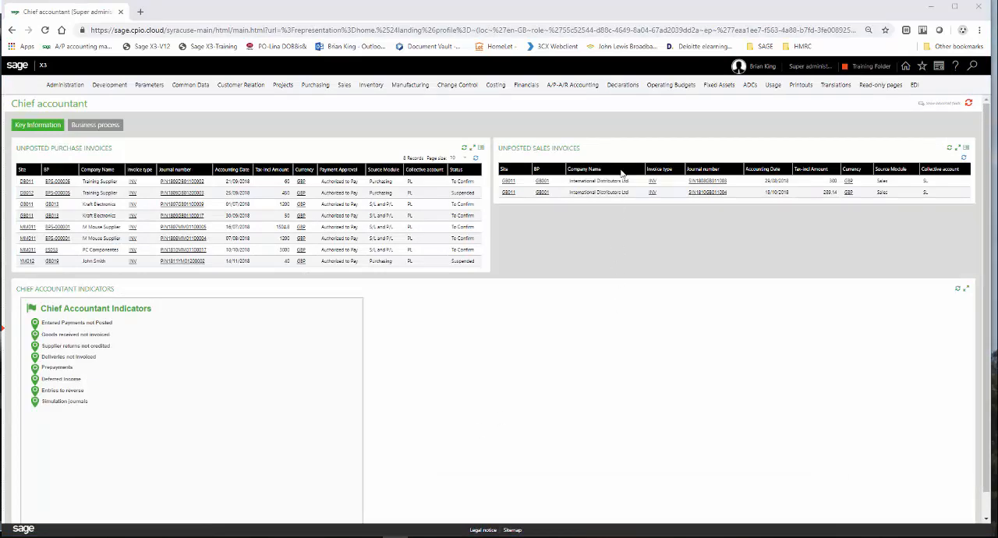
Run the British tax declaration as a simulation for company GB01, all sites, 01/04/17 to 30/06/17, and print the preview report.
click(622, 88)
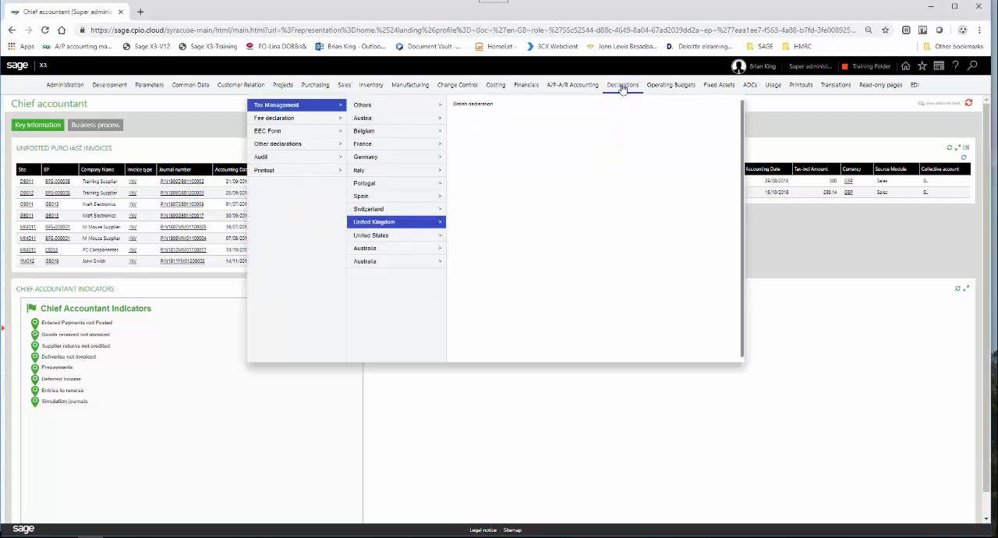
click(481, 104)
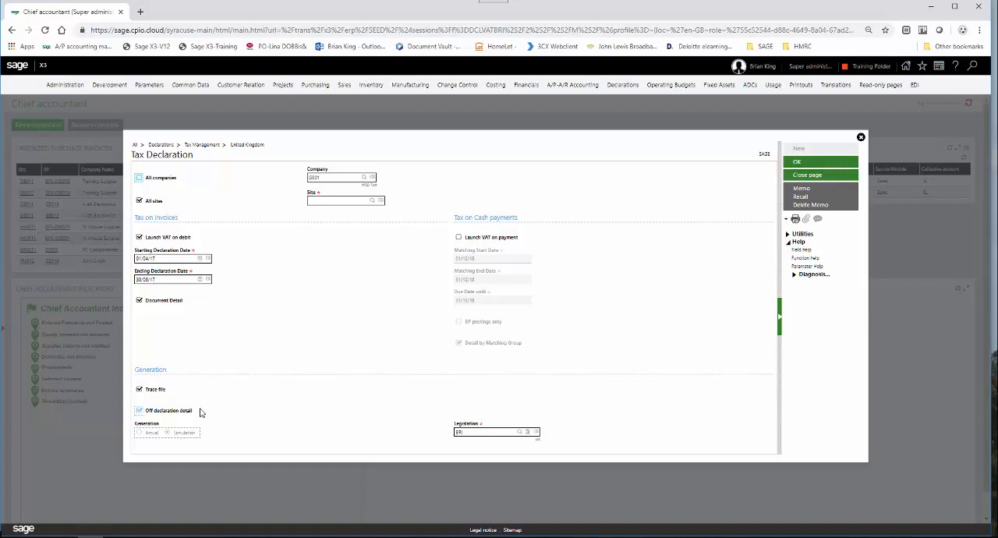
click(797, 164)
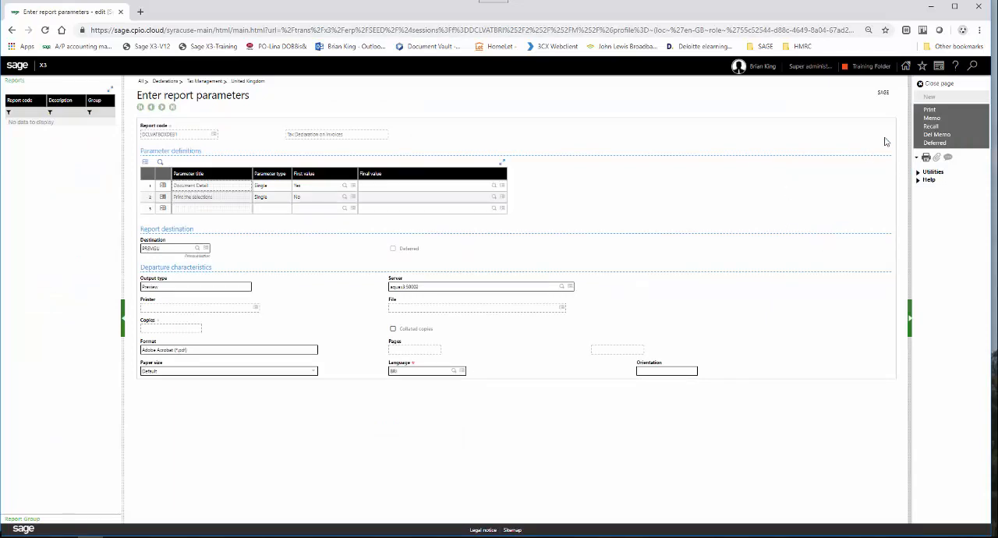
click(929, 111)
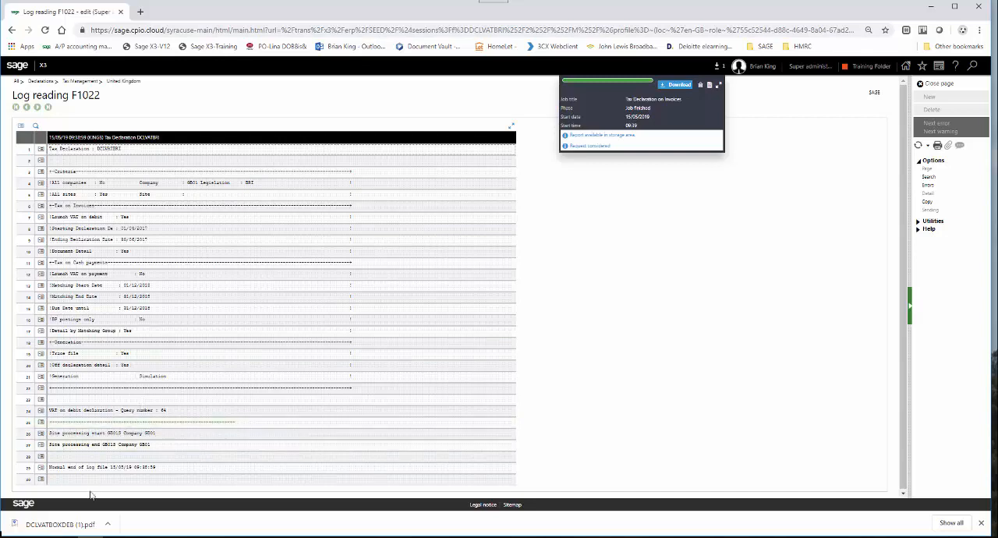
Open the generated DCLVATBOXDEB PDF and examine the invoices listed under each VAT box through to the final summary.
click(84, 524)
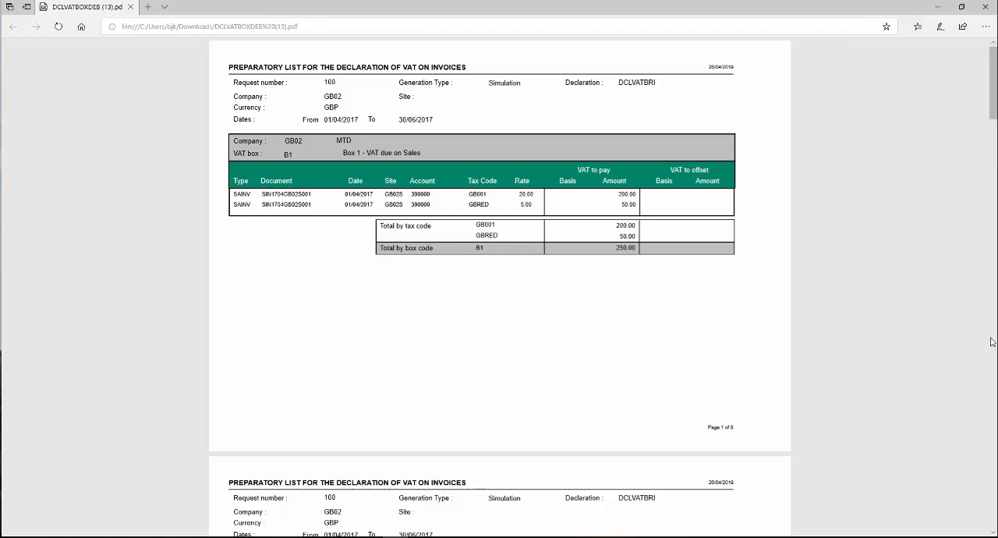
scroll(992, 375, down, 5)
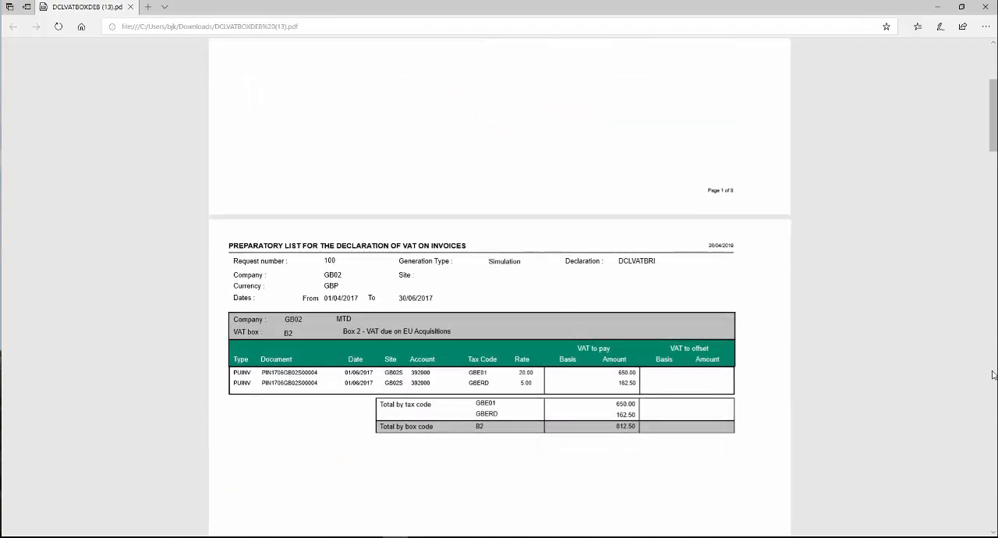
scroll(992, 375, down, 4)
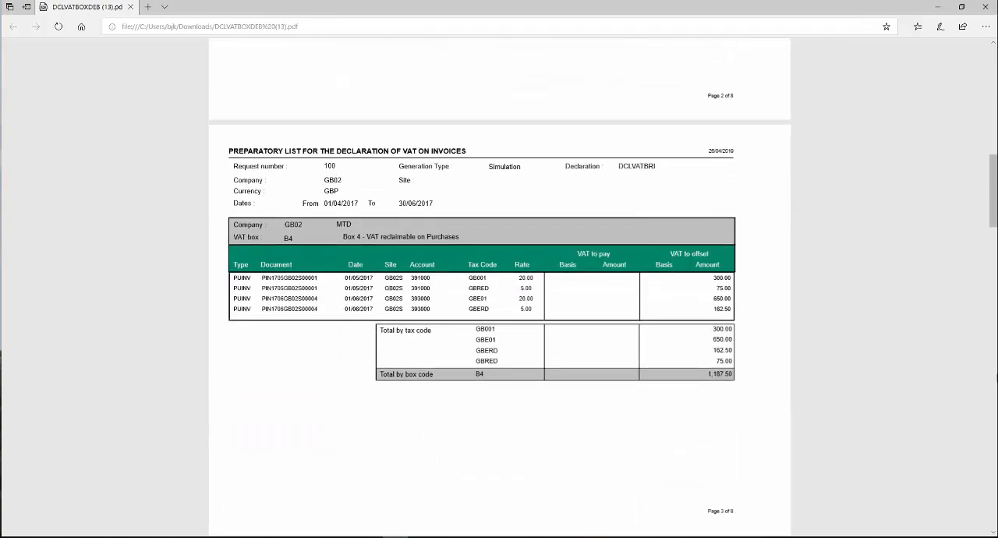
scroll(992, 375, down, 10)
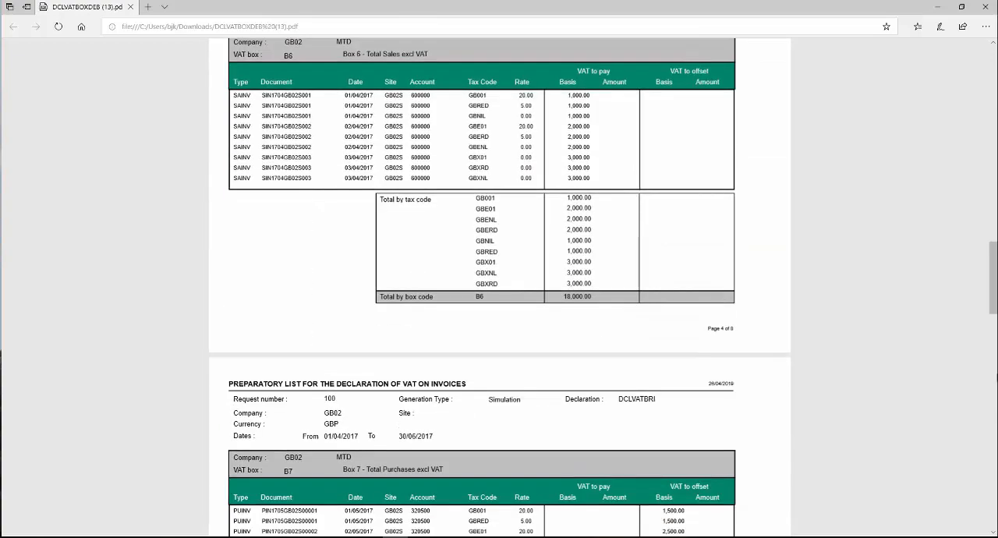
scroll(500, 306, down, 10)
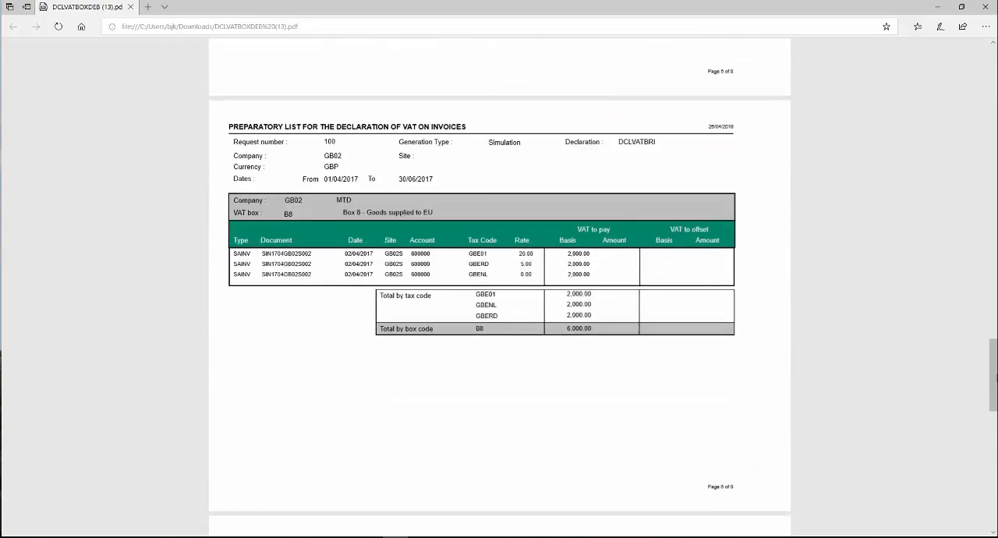
scroll(500, 306, down, 4)
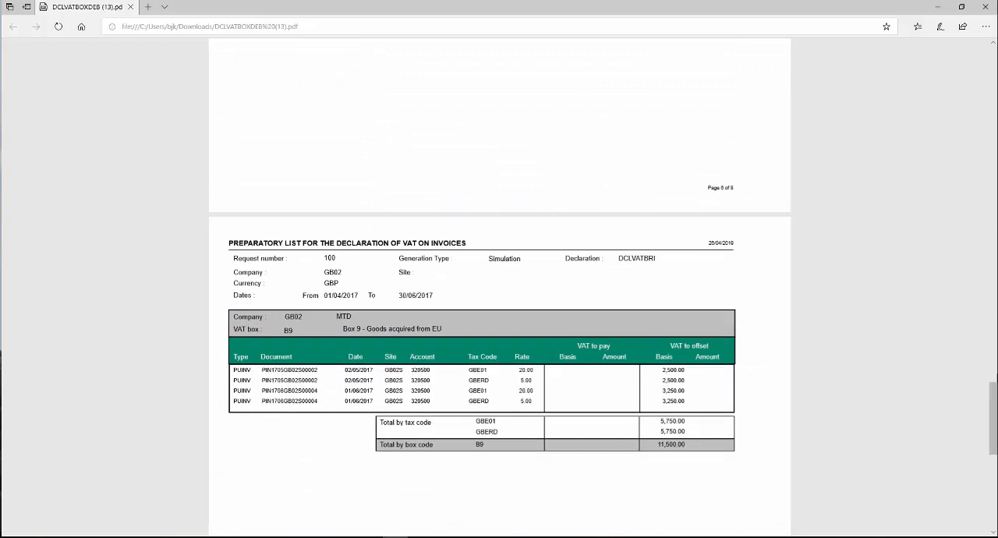
scroll(500, 306, down, 8)
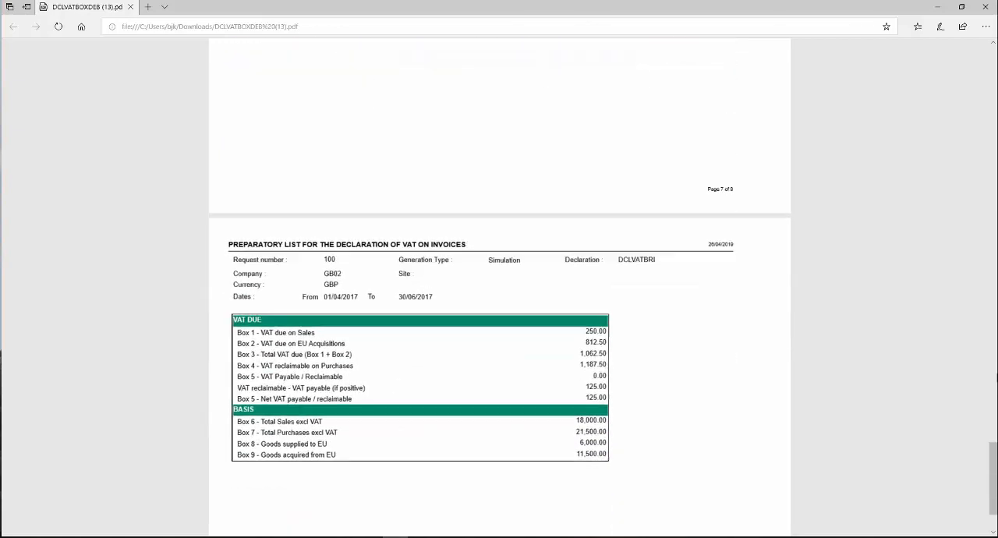
scroll(500, 306, down, 1)
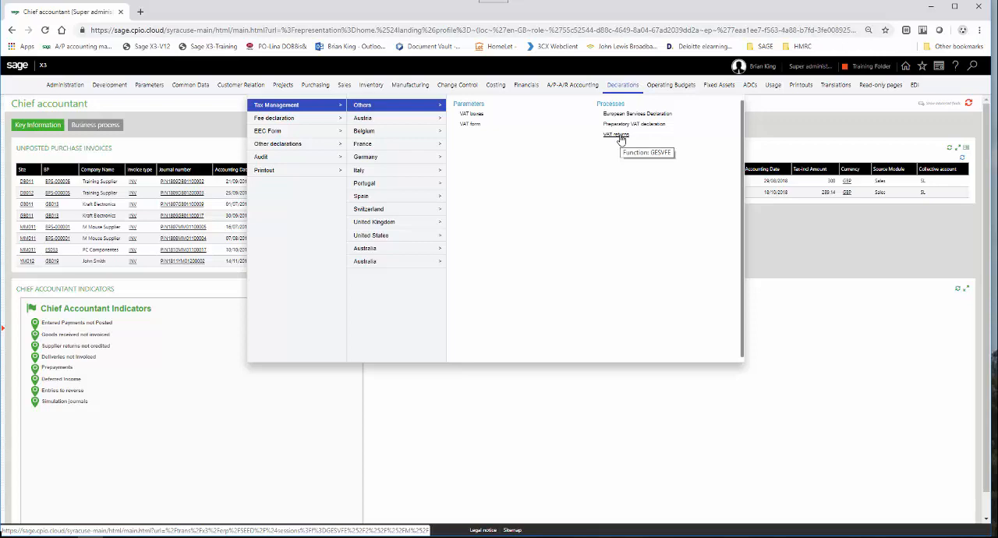
Start a new VAT return under the Others tax management processes and assign VAT form 2017.
click(620, 135)
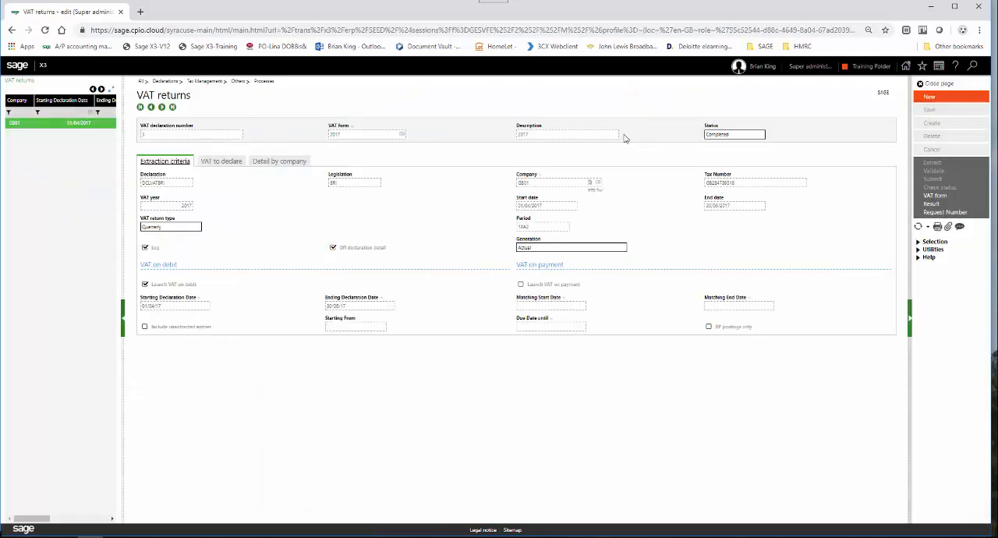
click(927, 99)
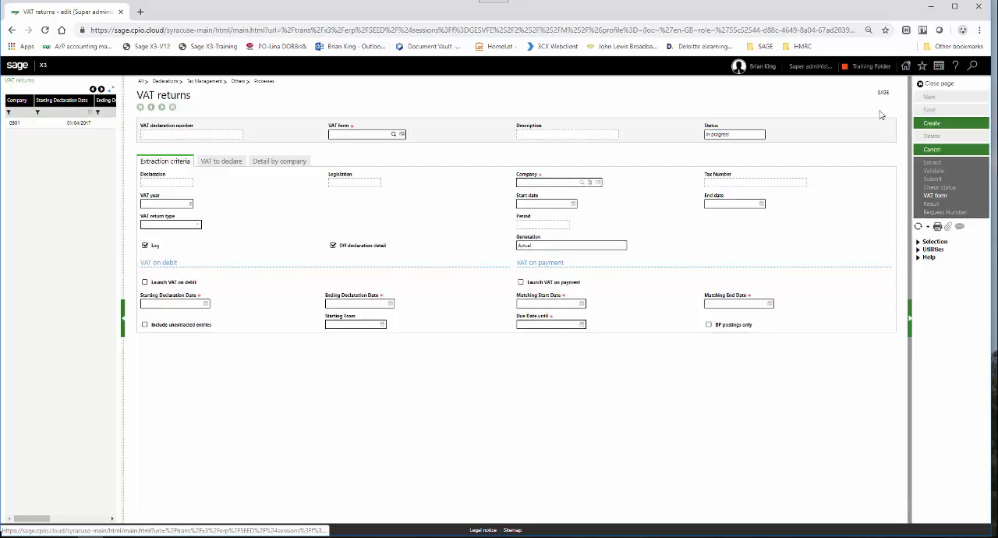
click(392, 136)
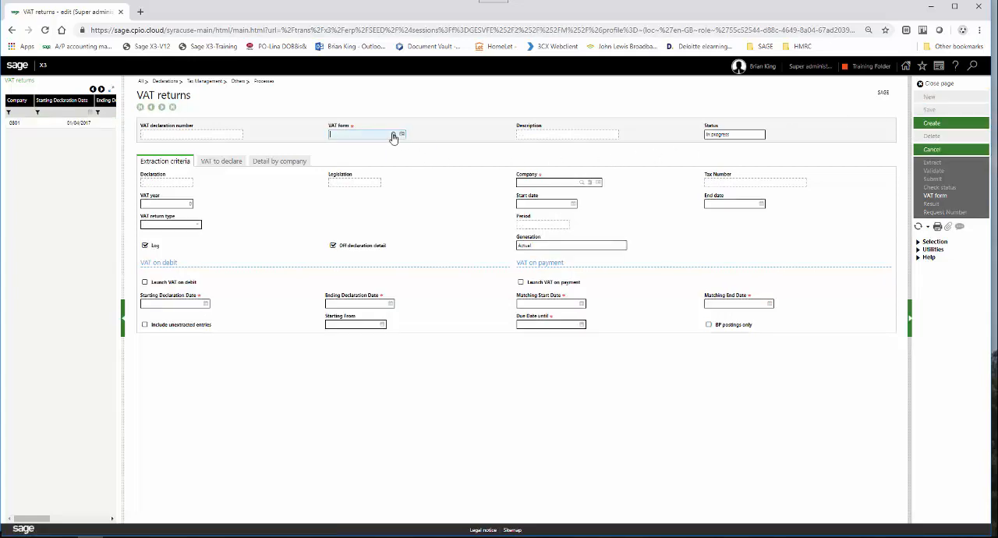
click(400, 134)
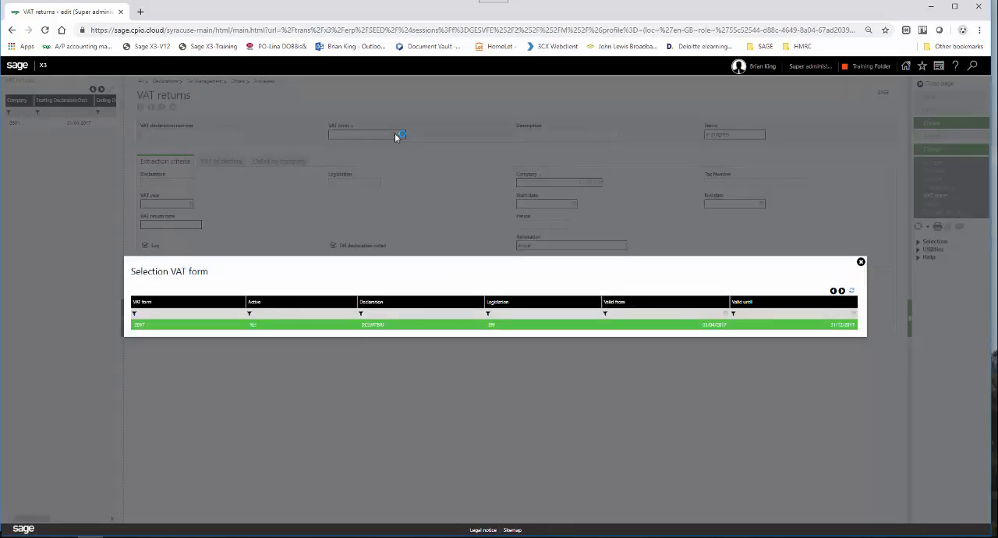
click(365, 327)
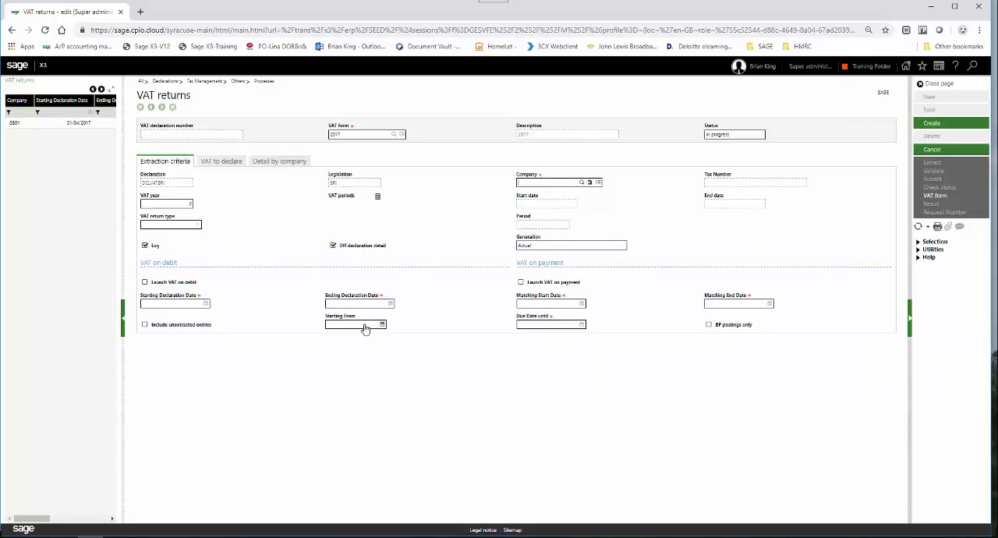
Set the new VAT return's company to GB01 and its VAT year to 2017.
click(525, 181)
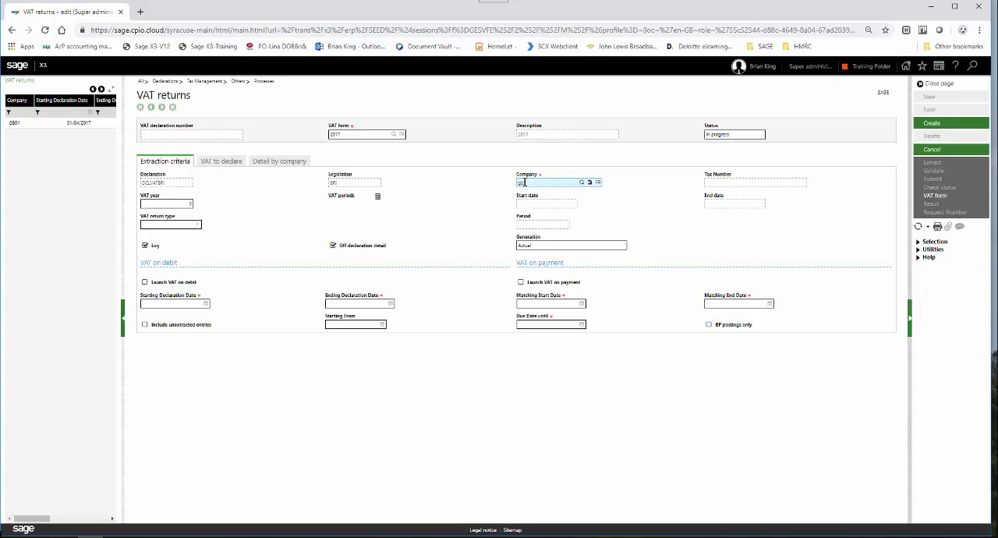
text(gb01)
key(Tab)
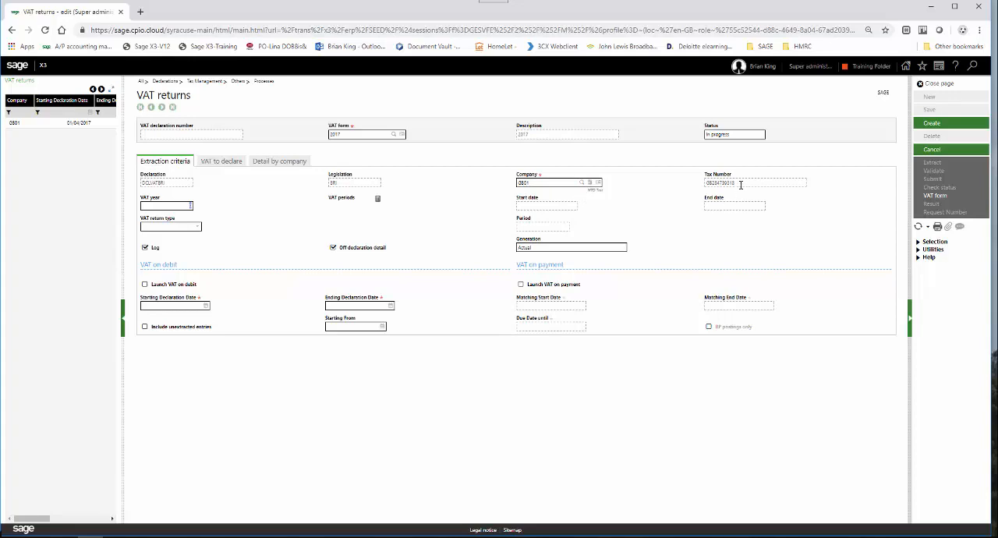
text(7)
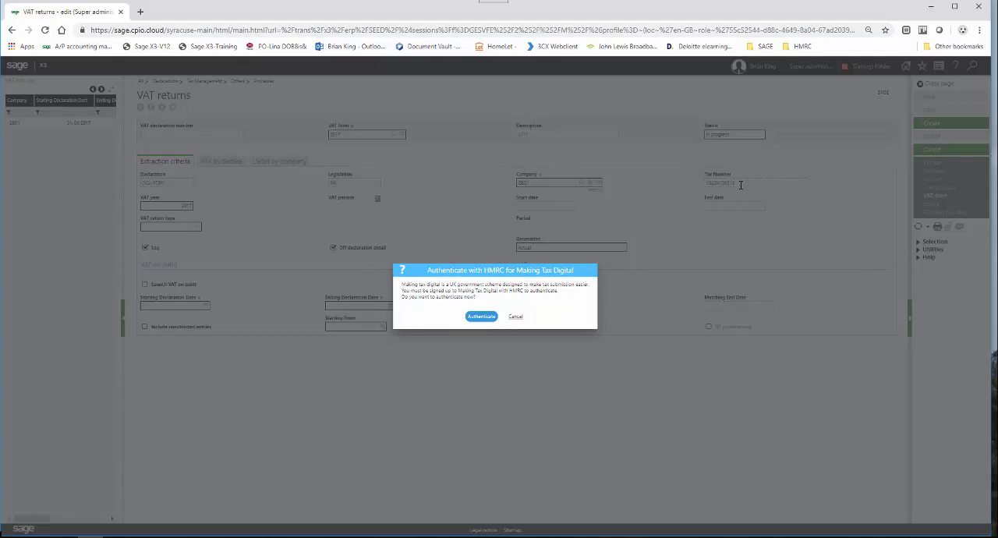
Authenticate with HMRC for Making Tax Digital by signing in with the test user ID and account password.
click(491, 317)
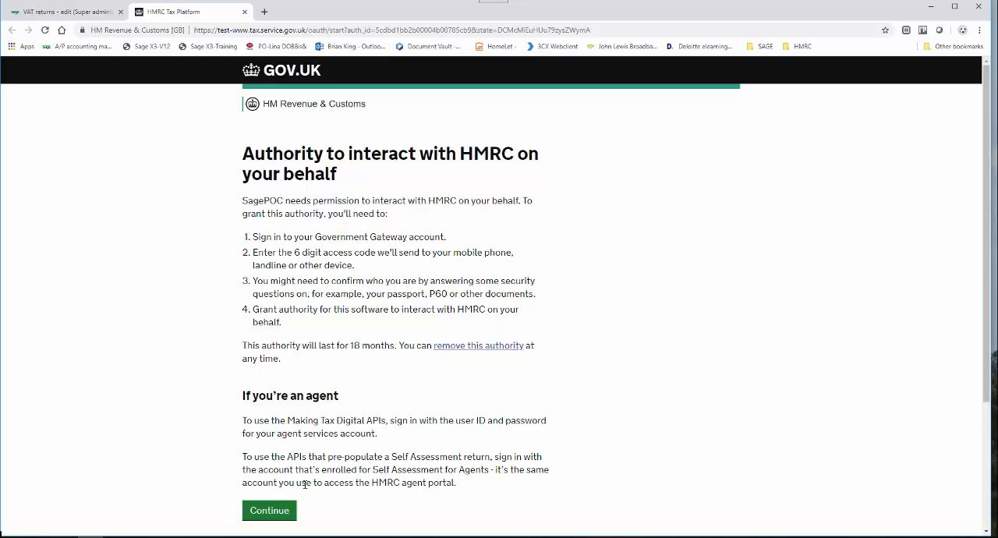
click(280, 512)
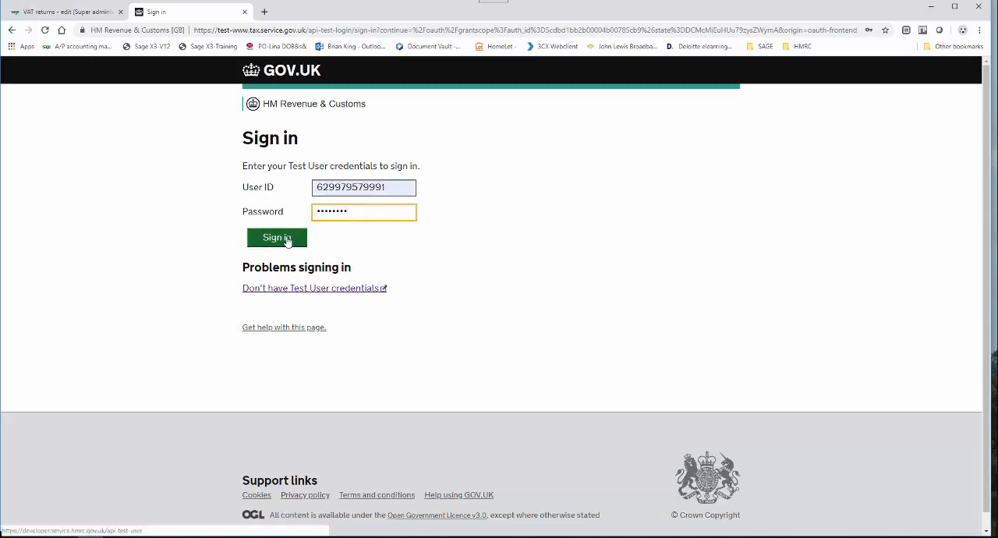
scroll(287, 241, up, 2)
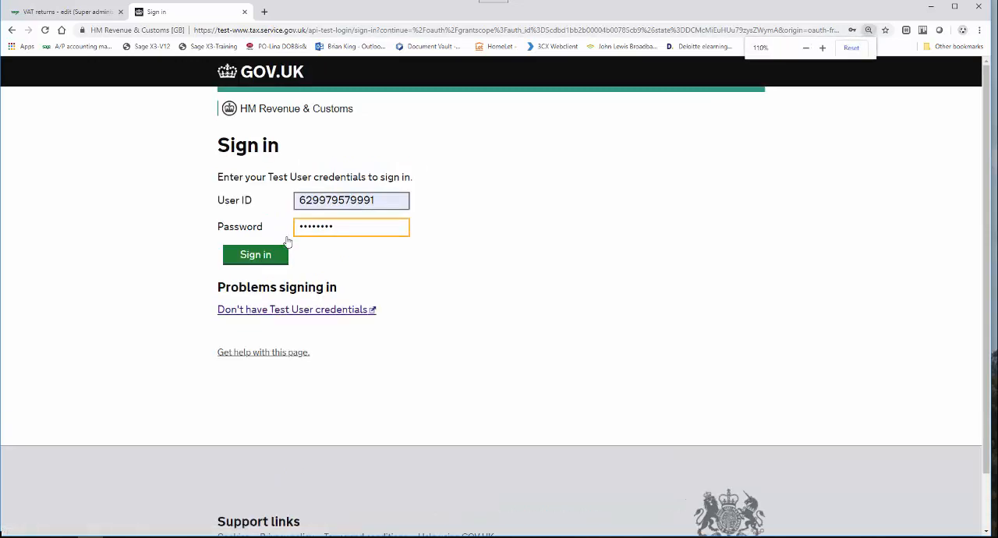
scroll(273, 262, down, 2)
click(255, 254)
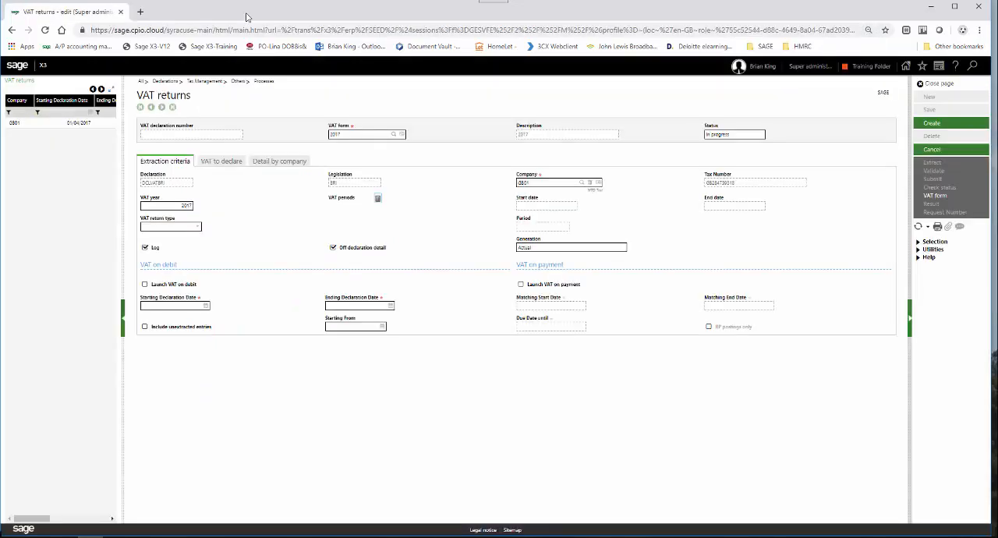
Open the existing GB01 VAT return starting 01/04/2017 and view its VAT to declare figures.
click(82, 127)
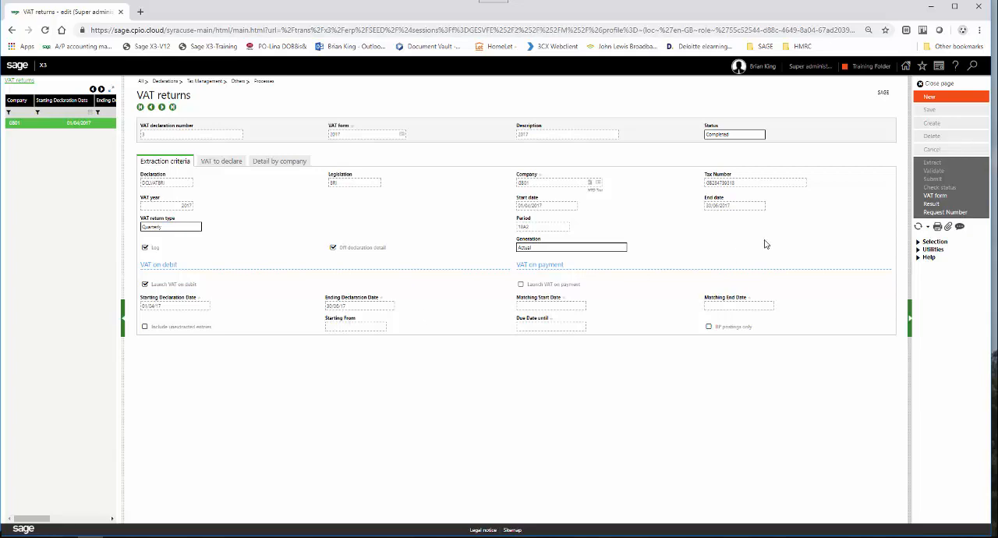
click(227, 164)
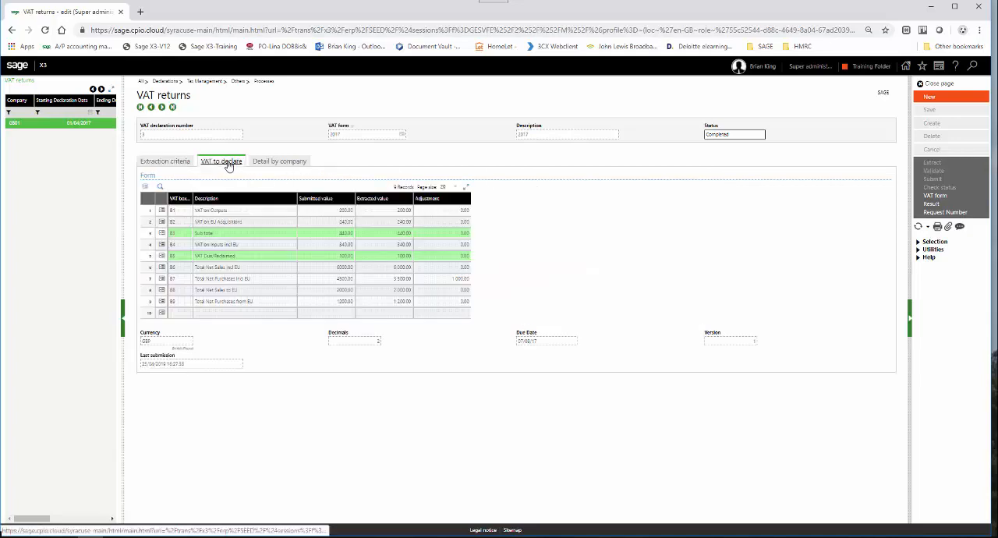